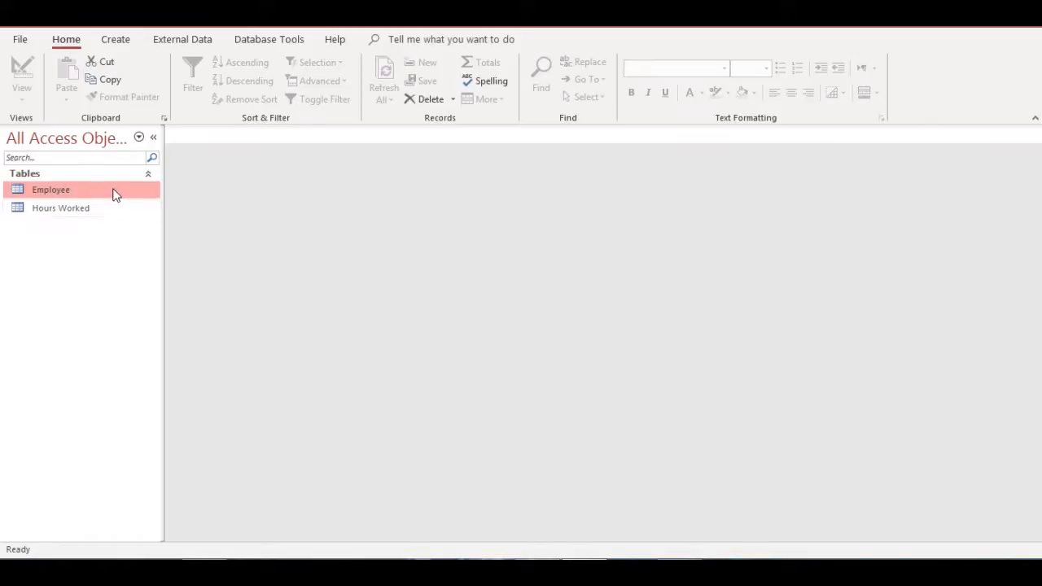
# Step: Create a form based on the Employee table
pyautogui.click(71, 208)
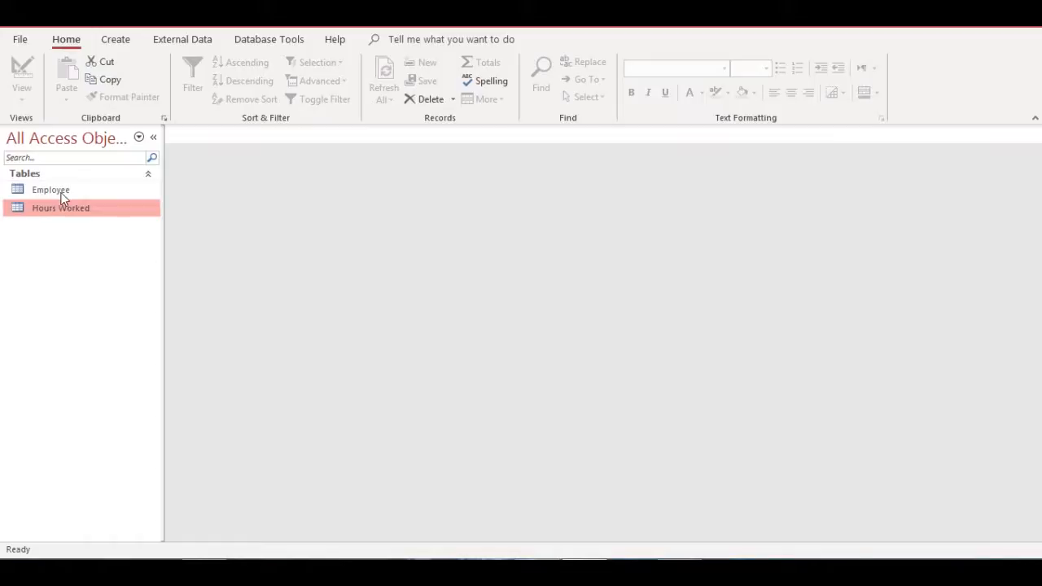
pyautogui.click(45, 194)
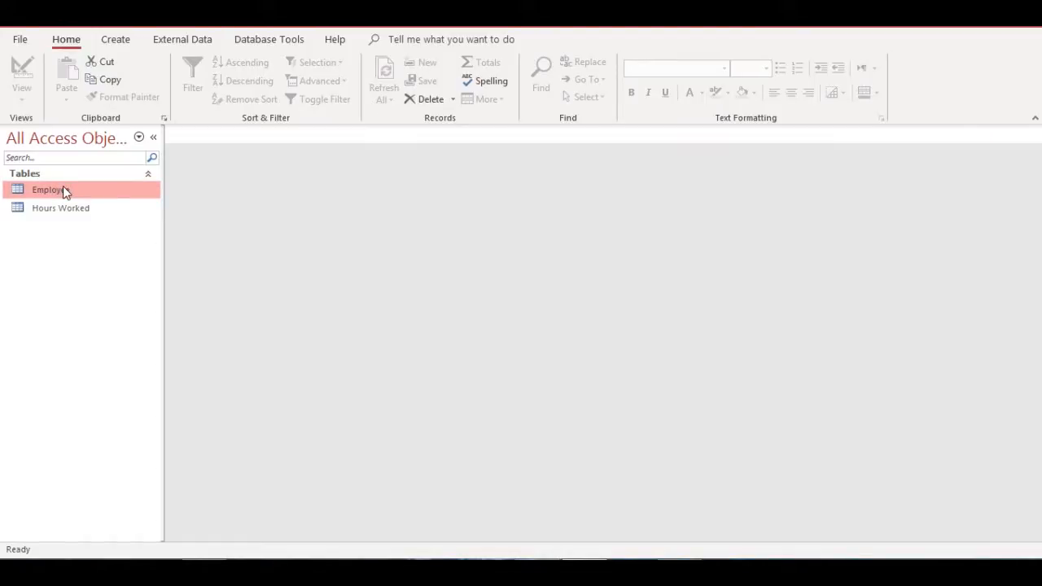
pyautogui.click(117, 42)
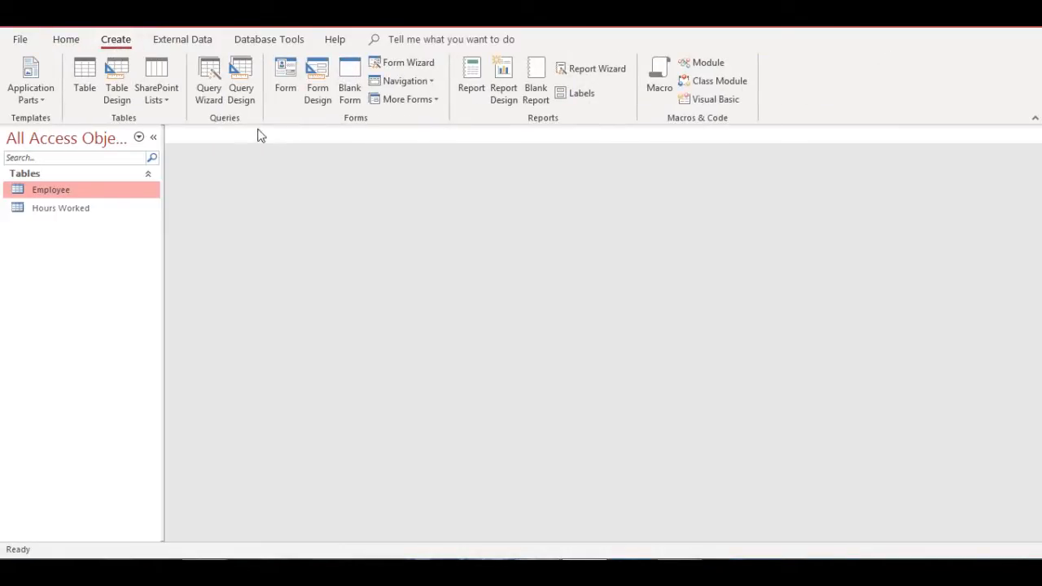
pyautogui.click(287, 97)
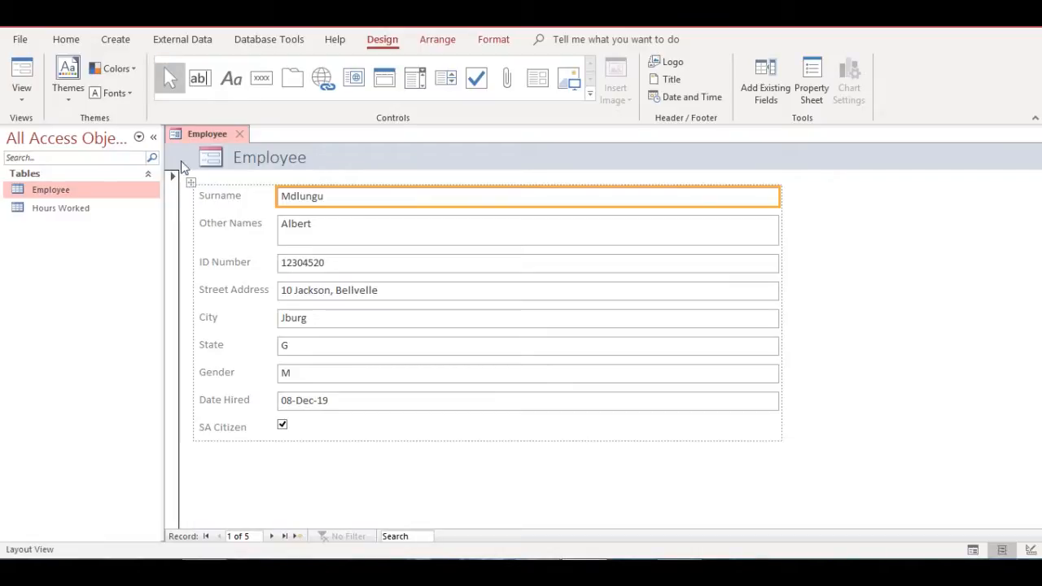
# Step: Look at the new form in Form View, Layout View and Design View
pyautogui.click(22, 98)
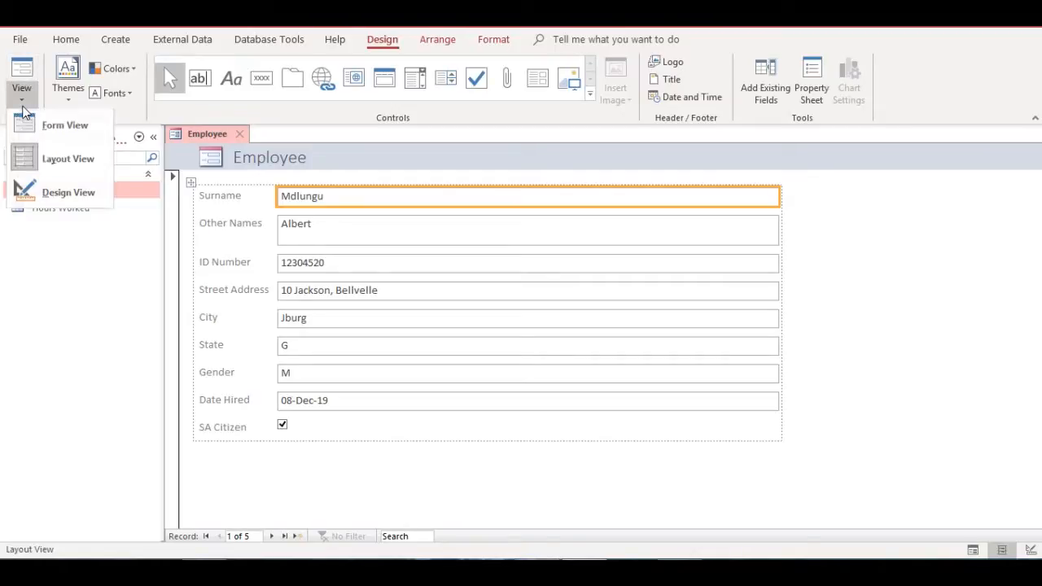
pyautogui.click(59, 133)
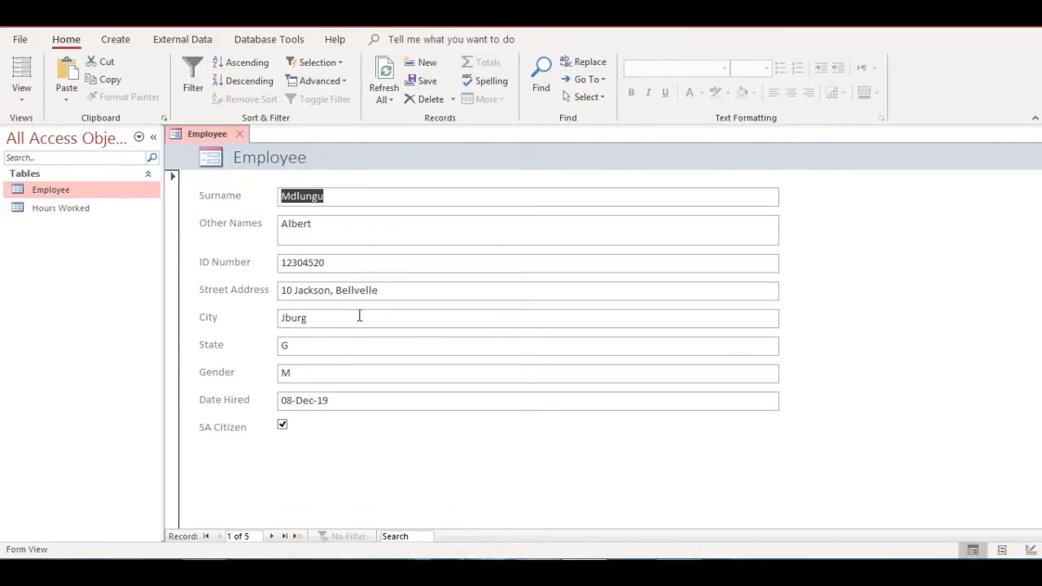
pyautogui.click(27, 98)
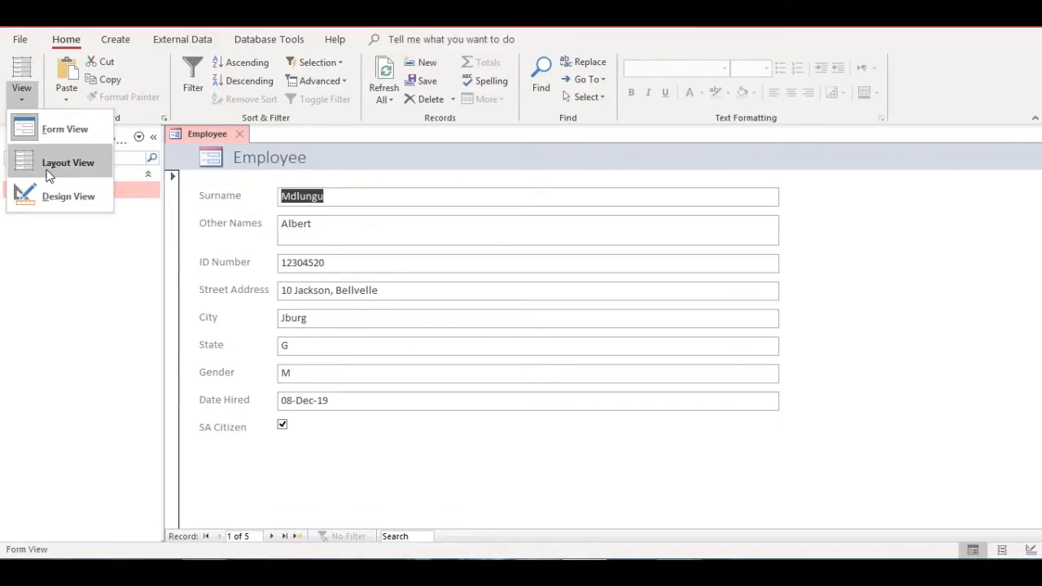
pyautogui.click(49, 174)
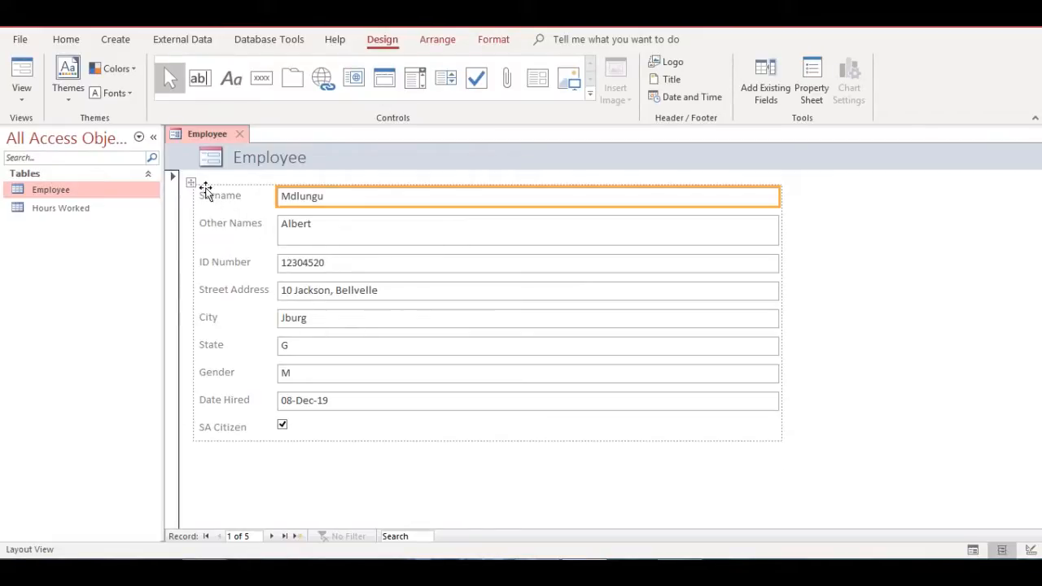
pyautogui.click(25, 97)
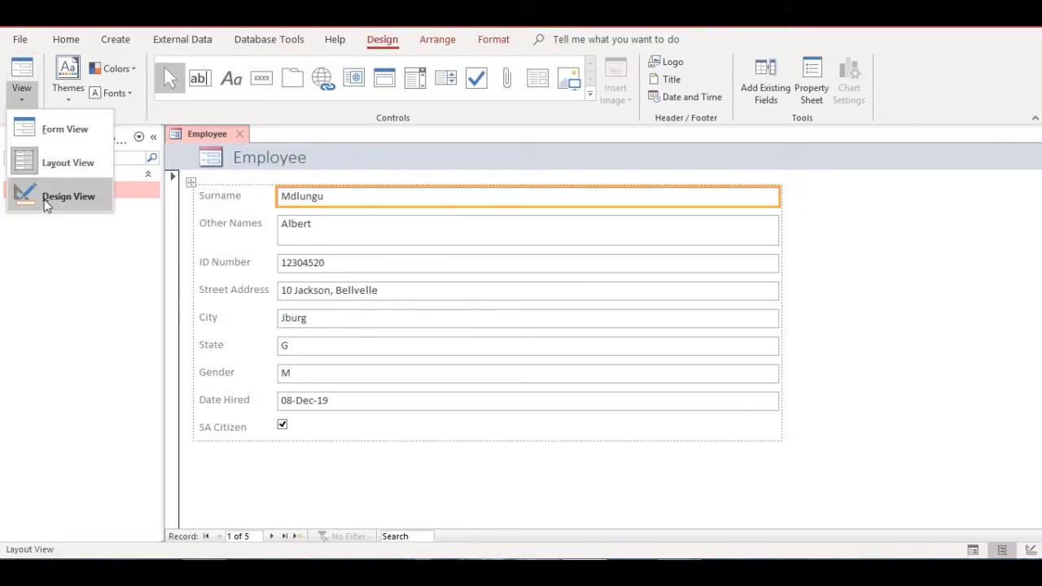
pyautogui.click(61, 200)
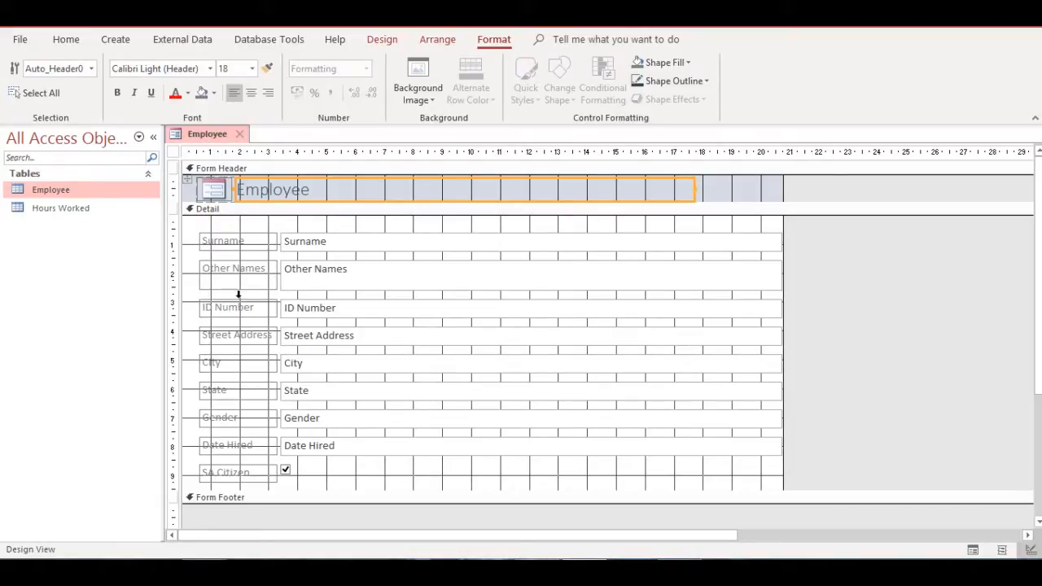
# Step: Return the form to Form View and browse the employee records up to the last one
pyautogui.rightClick(205, 139)
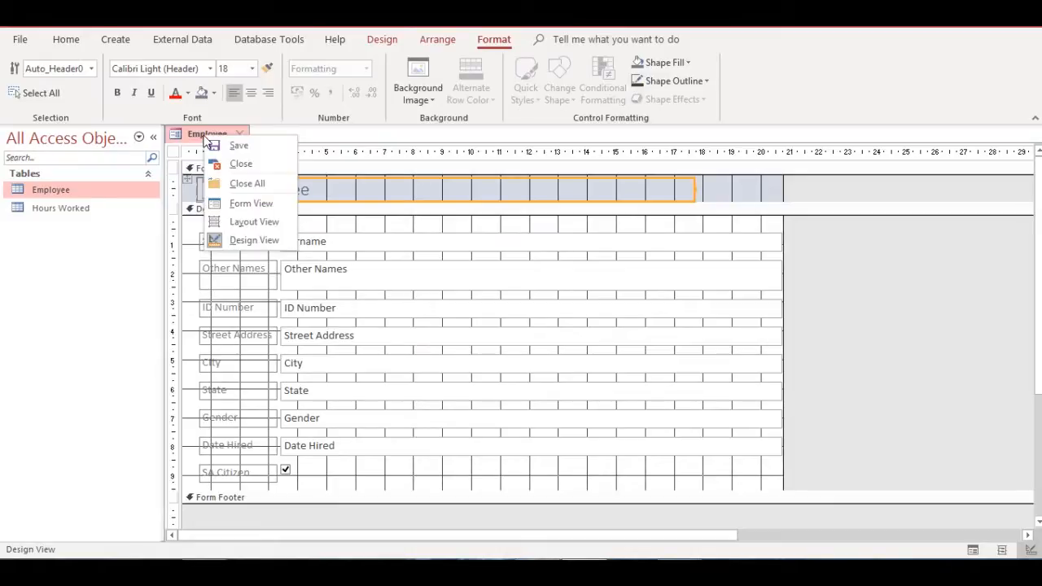
pyautogui.click(248, 202)
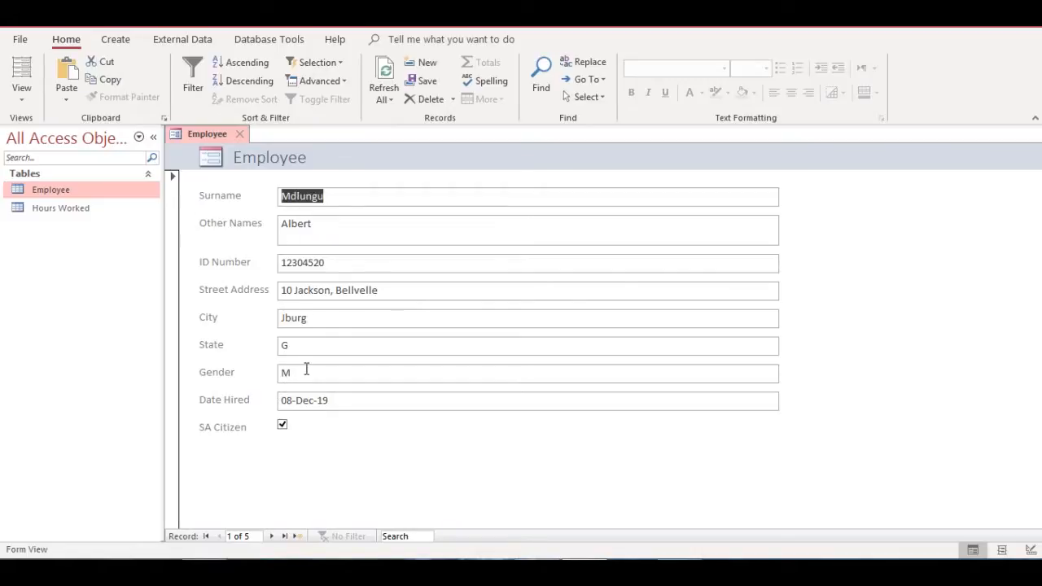
pyautogui.click(273, 537)
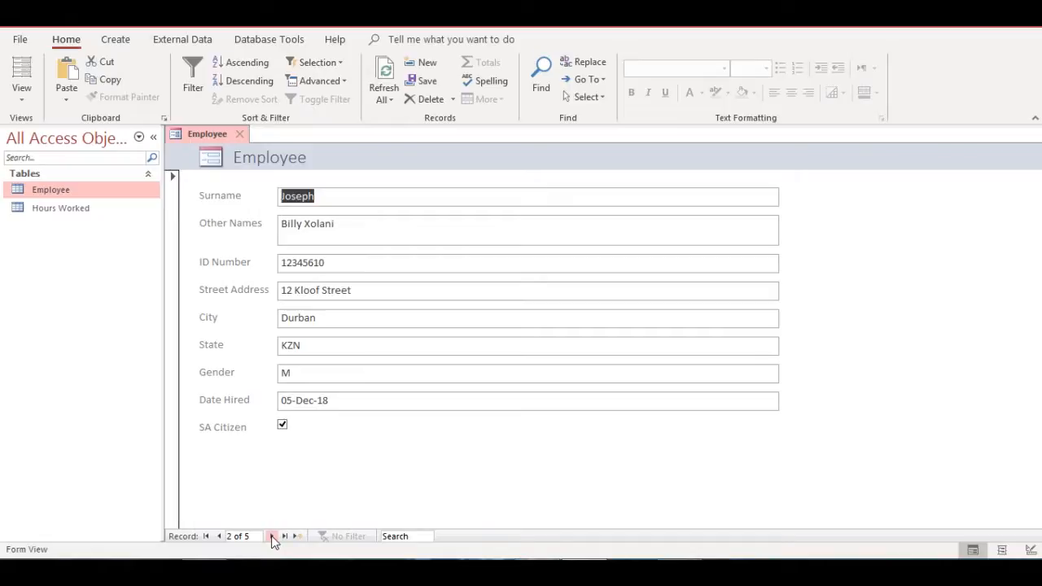
pyautogui.click(273, 537)
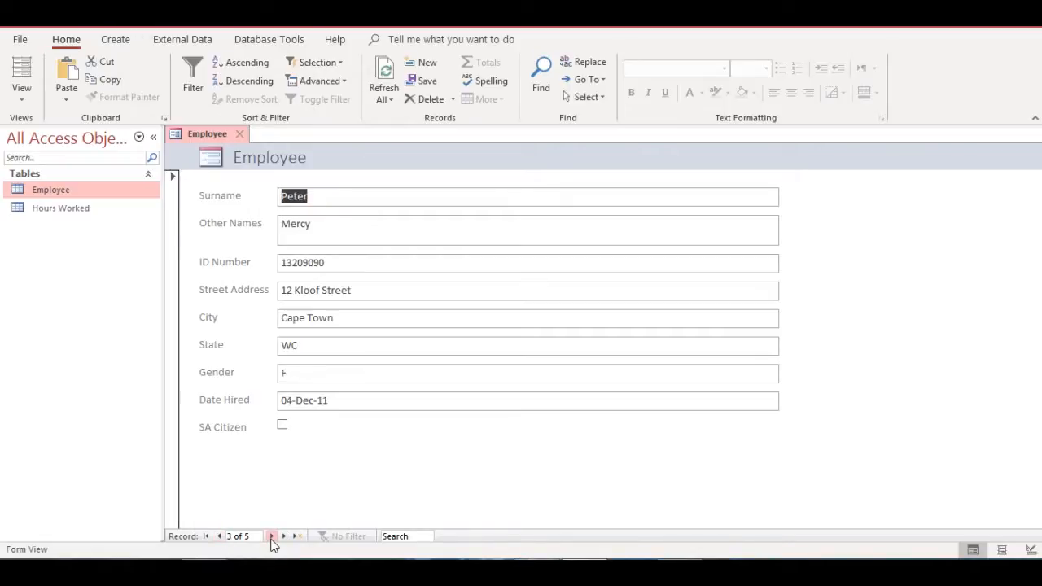
pyautogui.click(273, 536)
pyautogui.click(273, 536)
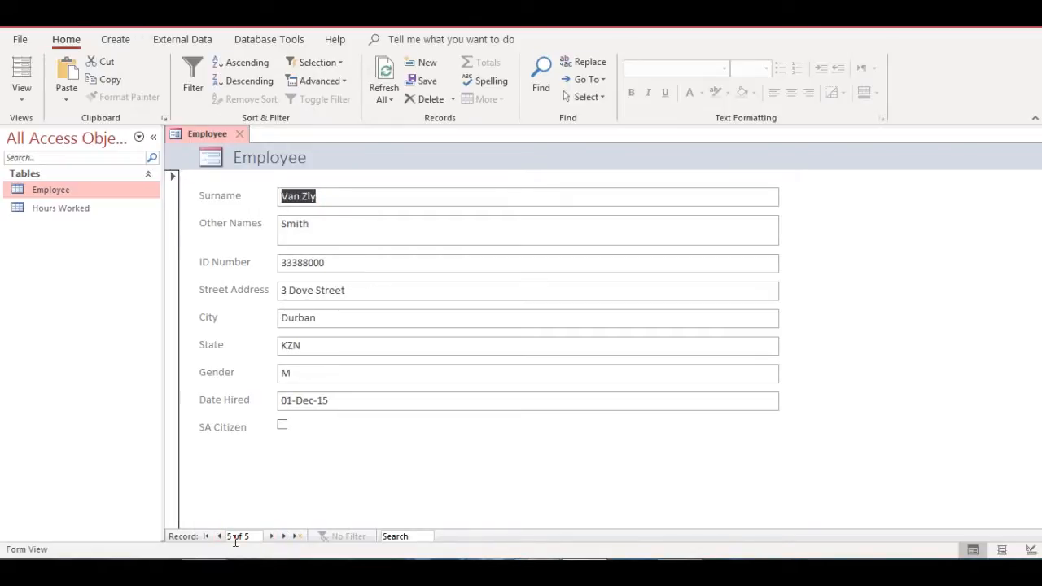
# Step: Start a new record in the form and enter the employee's surname and other names
pyautogui.click(298, 537)
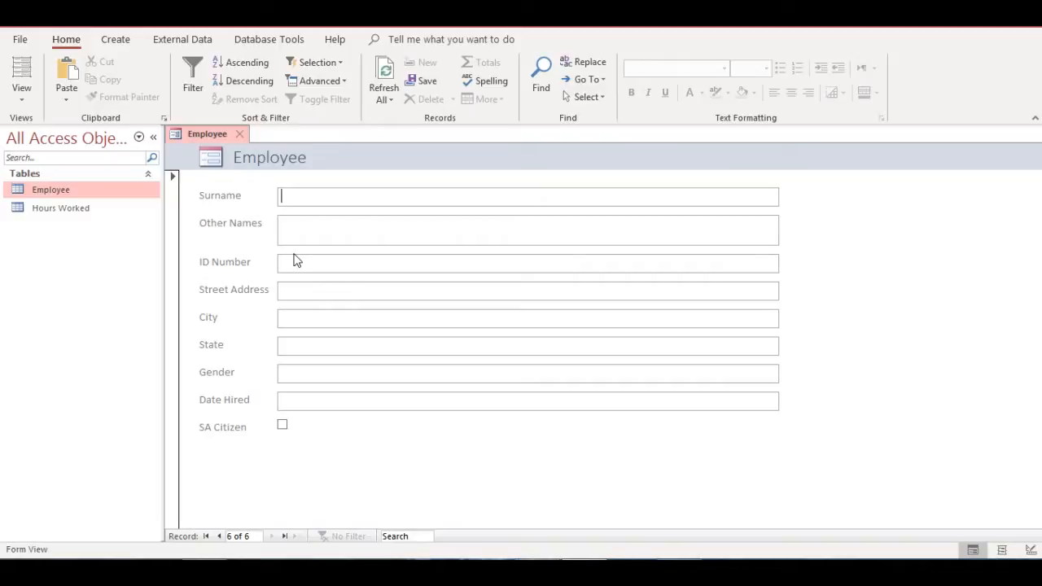
pyautogui.write('Jo')
pyautogui.write('hn')
pyautogui.write('Martin')
pyautogui.write('s')
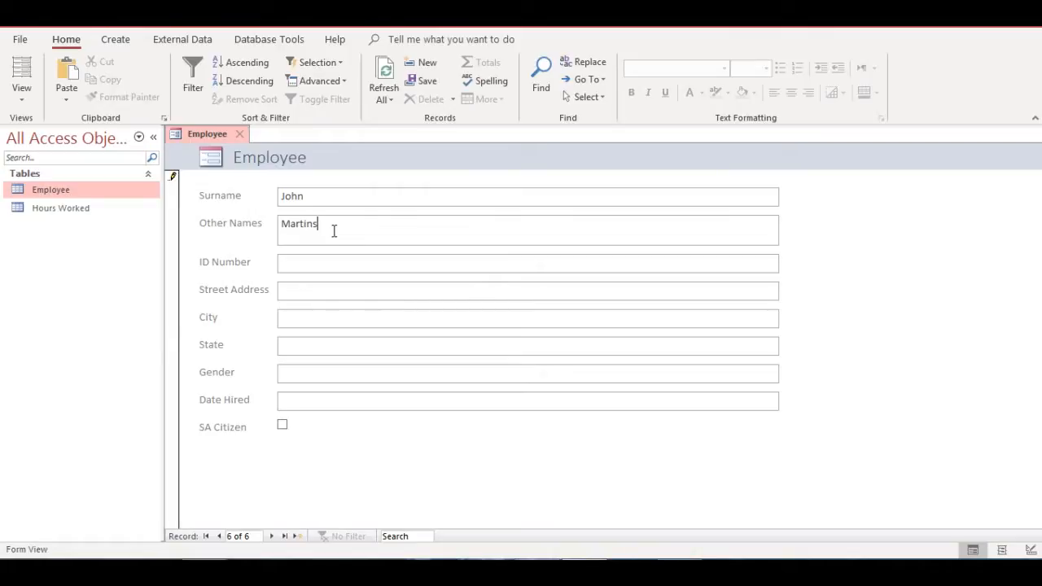
# Step: Enter the employee's ID number, mark them as an SA Citizen, and advance to the next blank record
pyautogui.click(337, 266)
pyautogui.write('1222222')
pyautogui.click(336, 287)
pyautogui.click(282, 425)
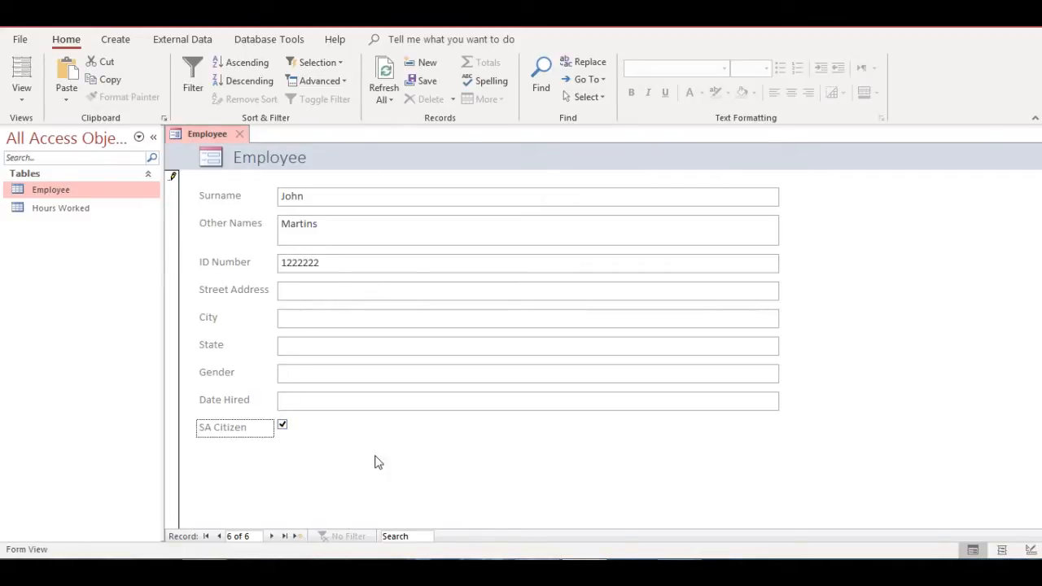
pyautogui.click(273, 536)
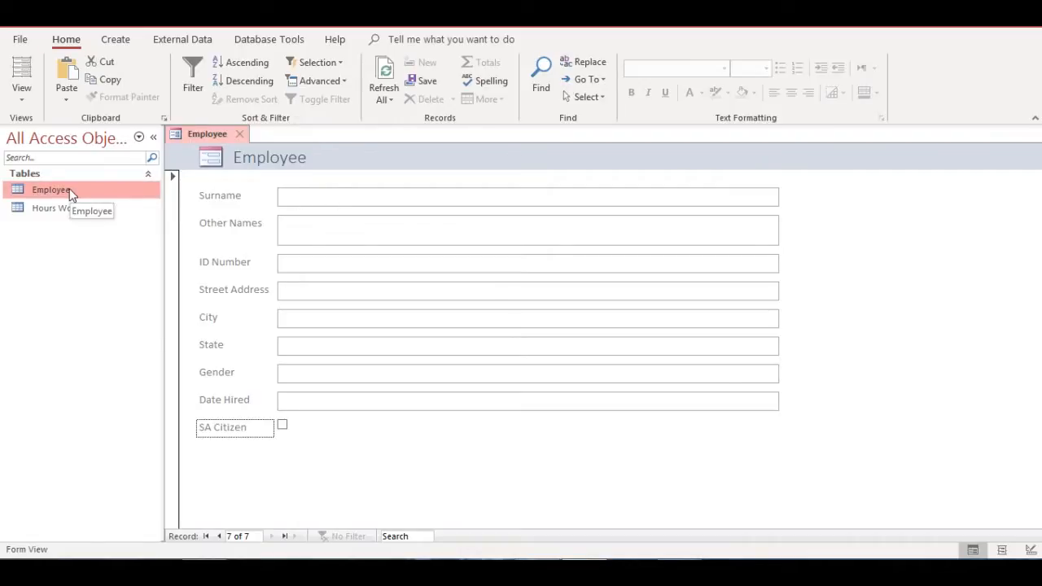
# Step: Save the form under the name Employees Form
pyautogui.rightClick(214, 133)
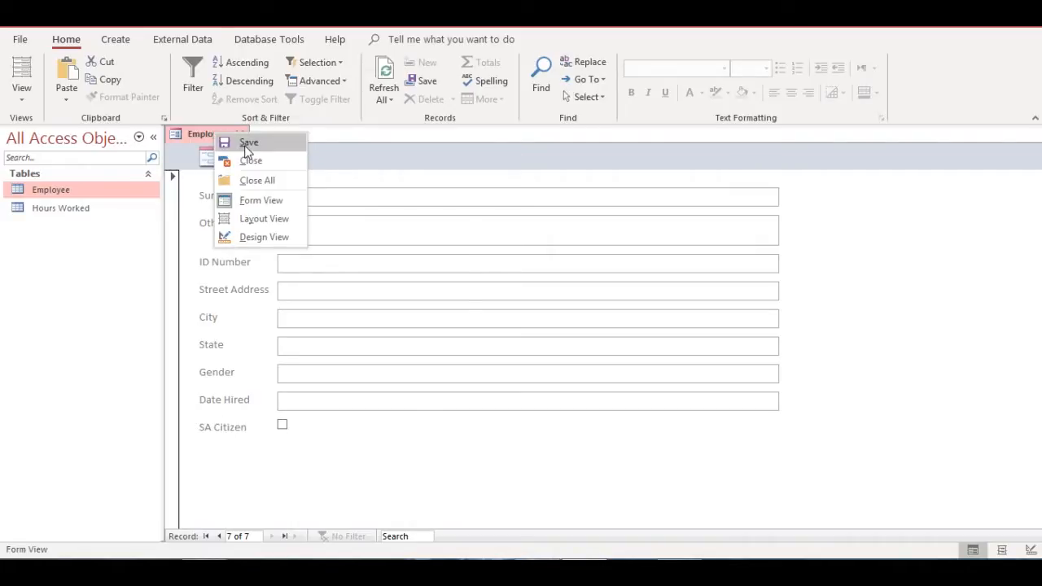
pyautogui.click(249, 144)
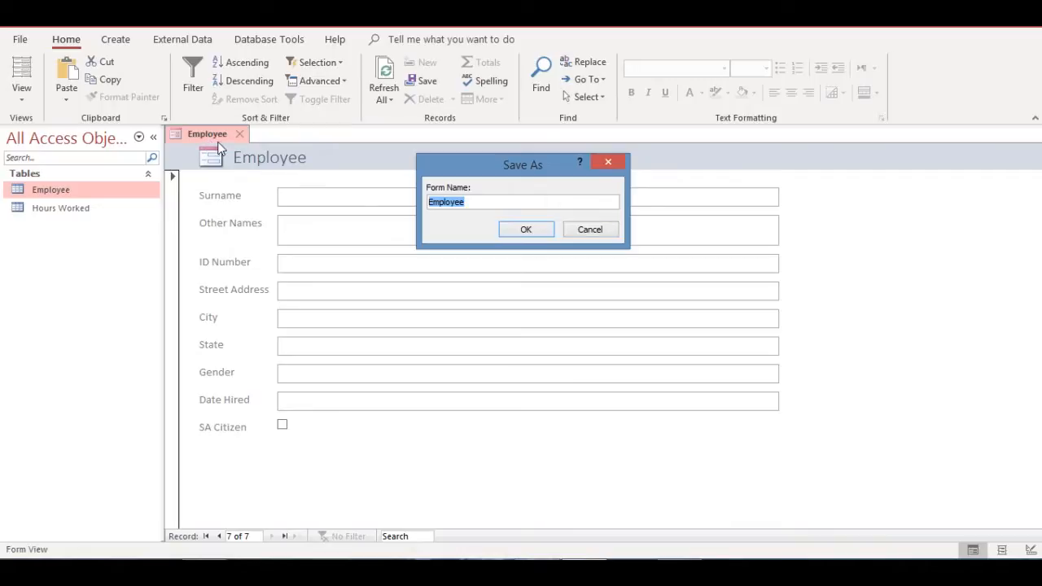
pyautogui.click(477, 200)
pyautogui.click(541, 230)
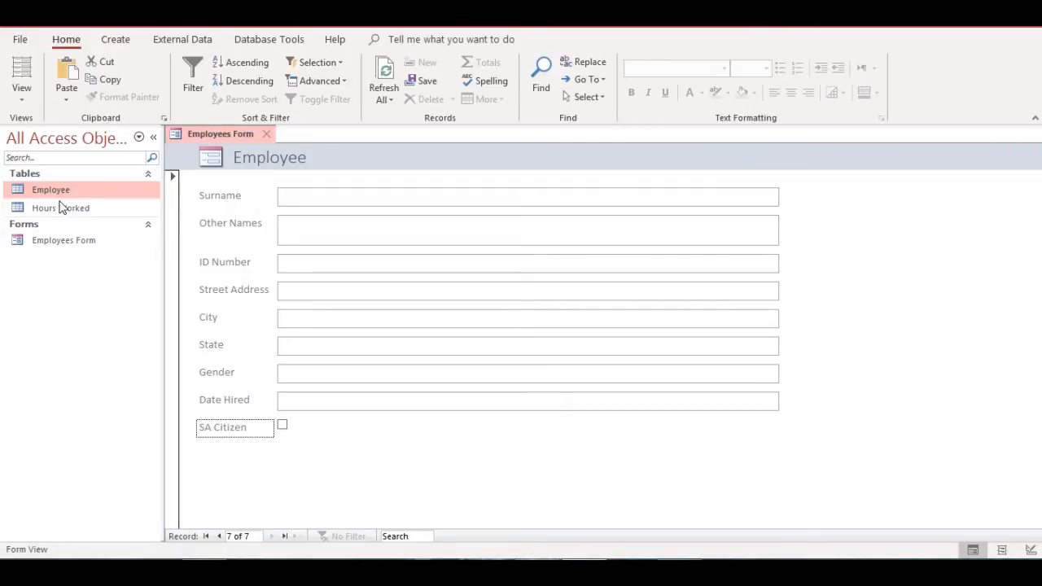
# Step: Try to rename the open Employees Form, and close the form
pyautogui.rightClick(45, 243)
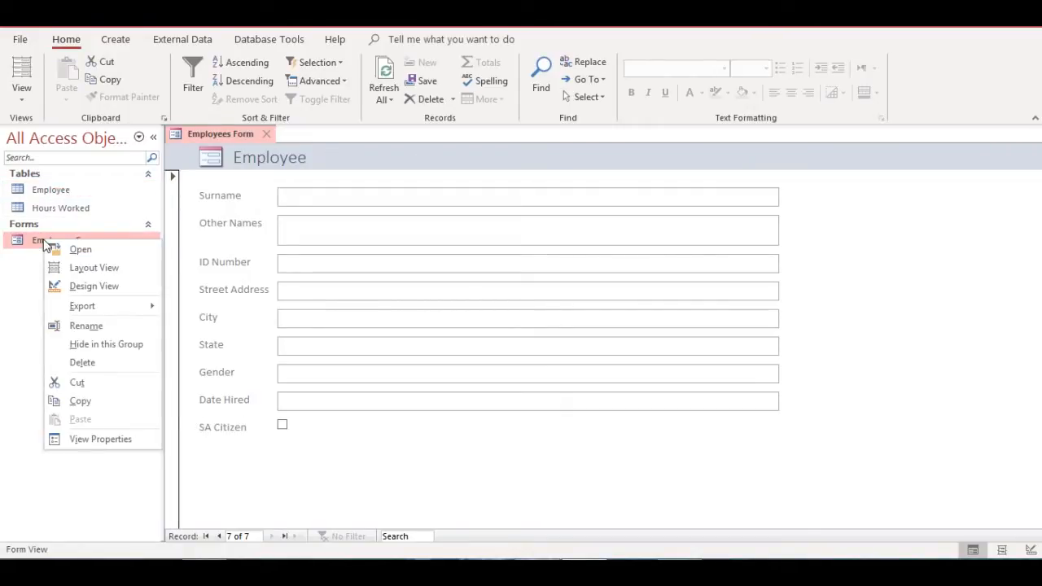
pyautogui.click(86, 326)
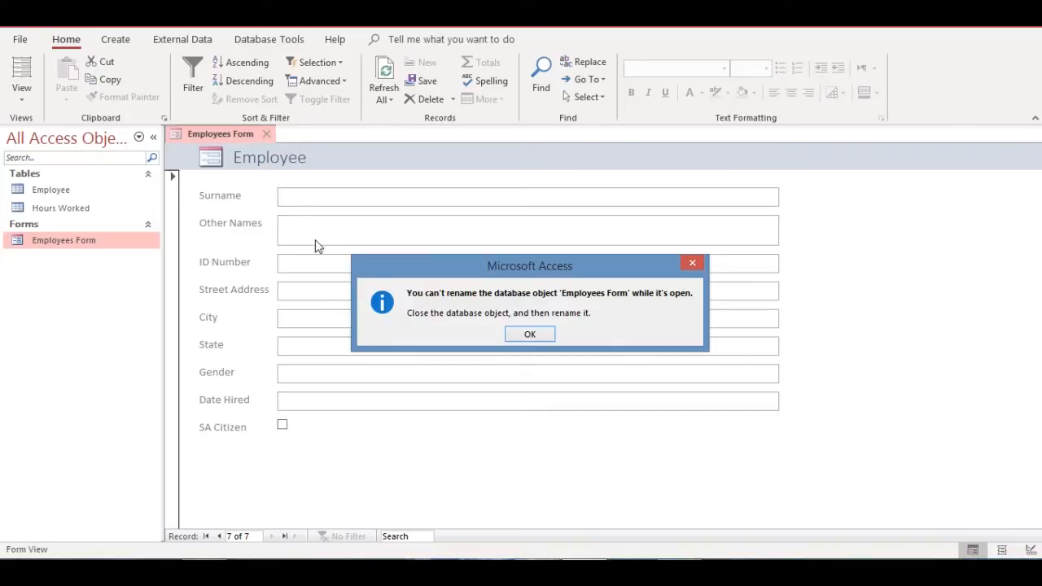
pyautogui.click(541, 340)
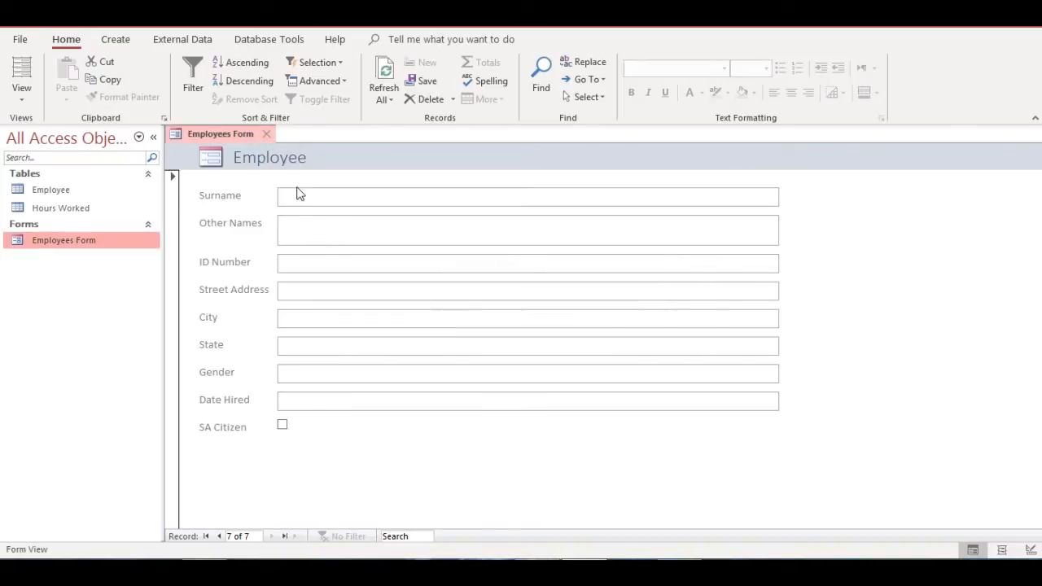
pyautogui.click(266, 135)
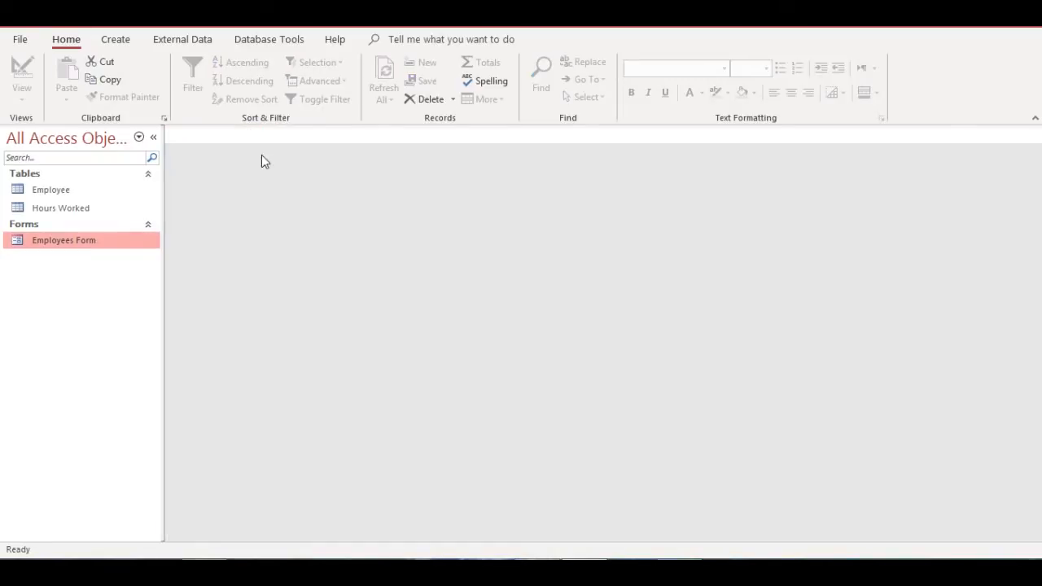
pyautogui.rightClick(92, 241)
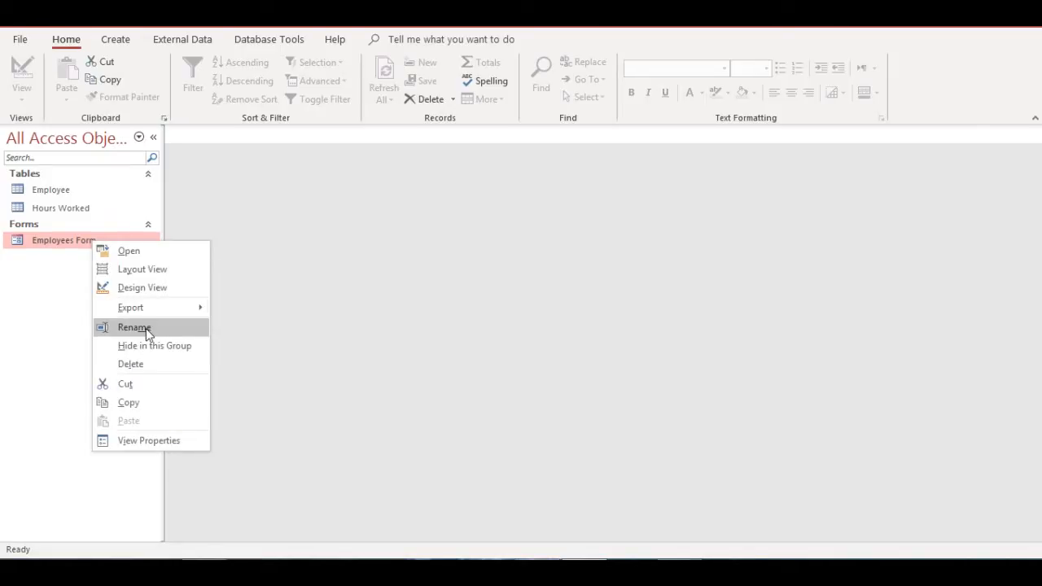
pyautogui.click(146, 328)
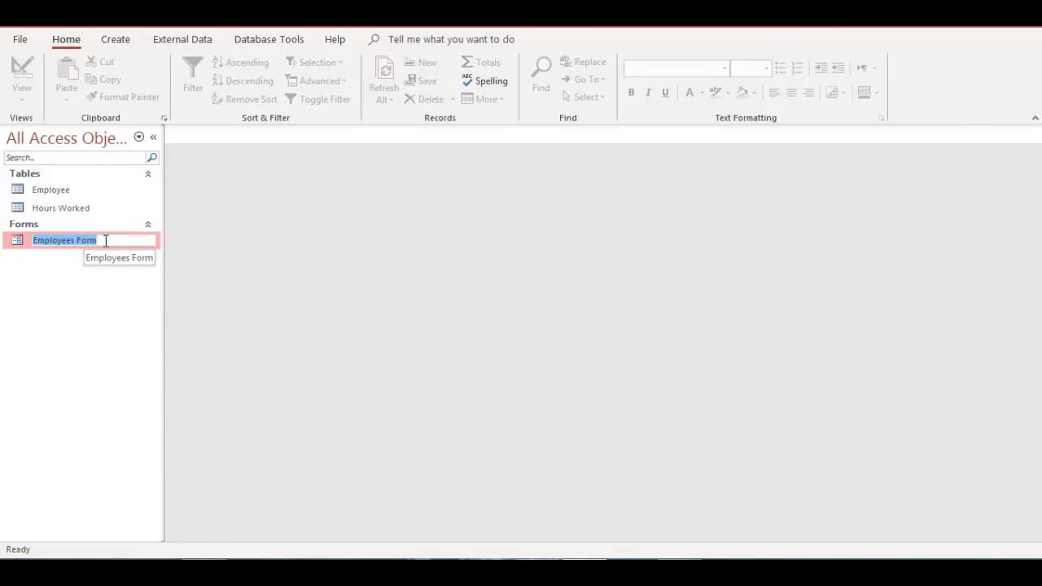
pyautogui.click(70, 241)
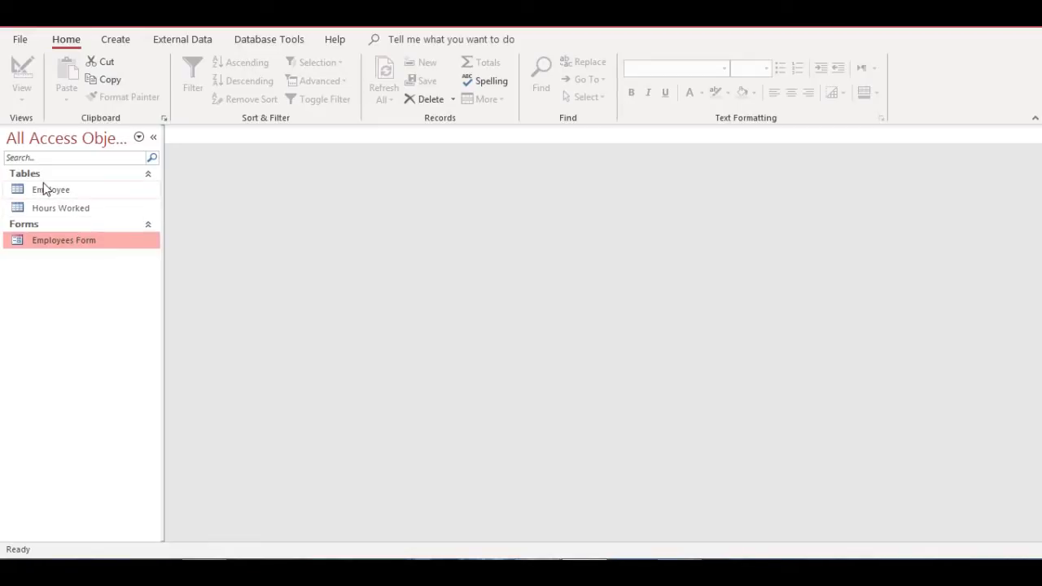
pyautogui.rightClick(62, 209)
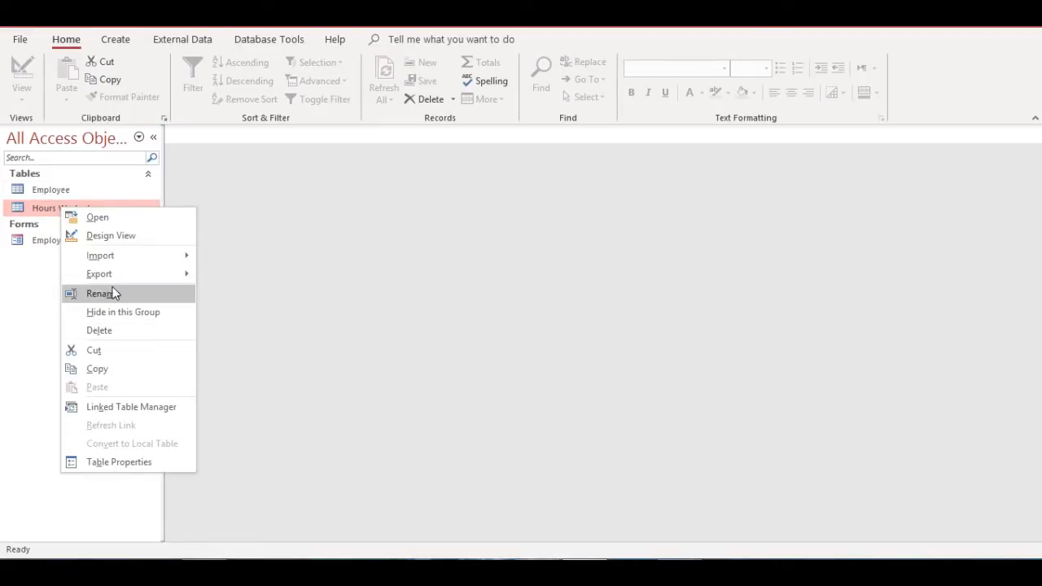
pyautogui.click(114, 294)
pyautogui.click(74, 365)
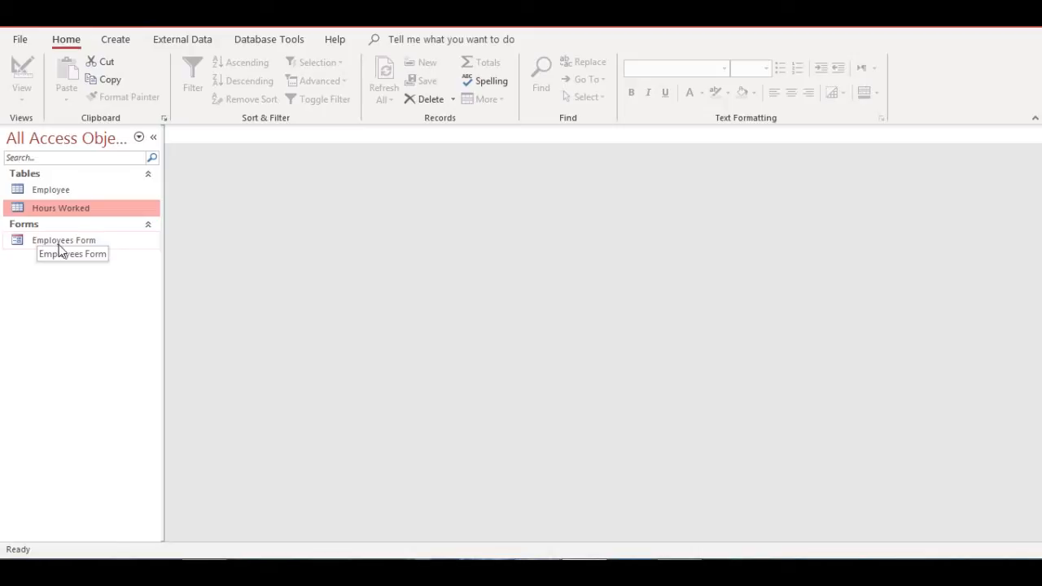
# Step: Open the Employee table and check the fields of the record added through the form
pyautogui.doubleClick(54, 195)
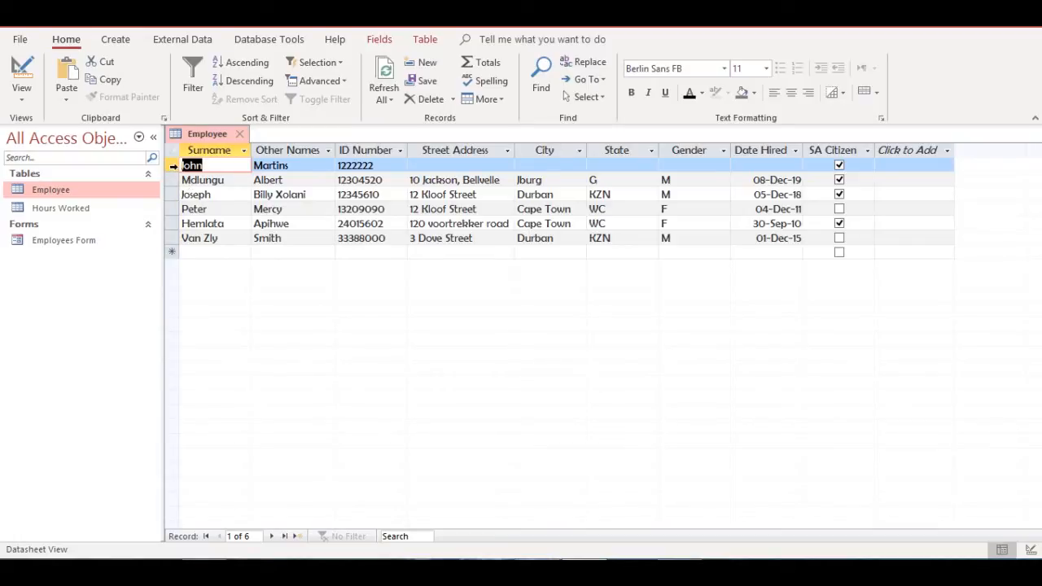
pyautogui.click(172, 165)
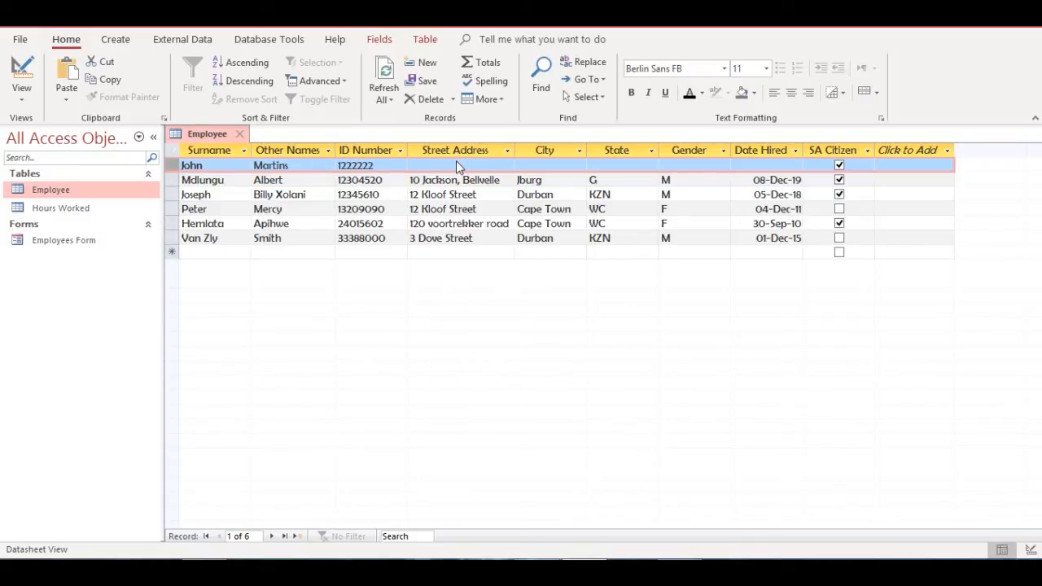
pyautogui.click(566, 167)
pyautogui.click(611, 166)
pyautogui.click(691, 167)
pyautogui.click(777, 165)
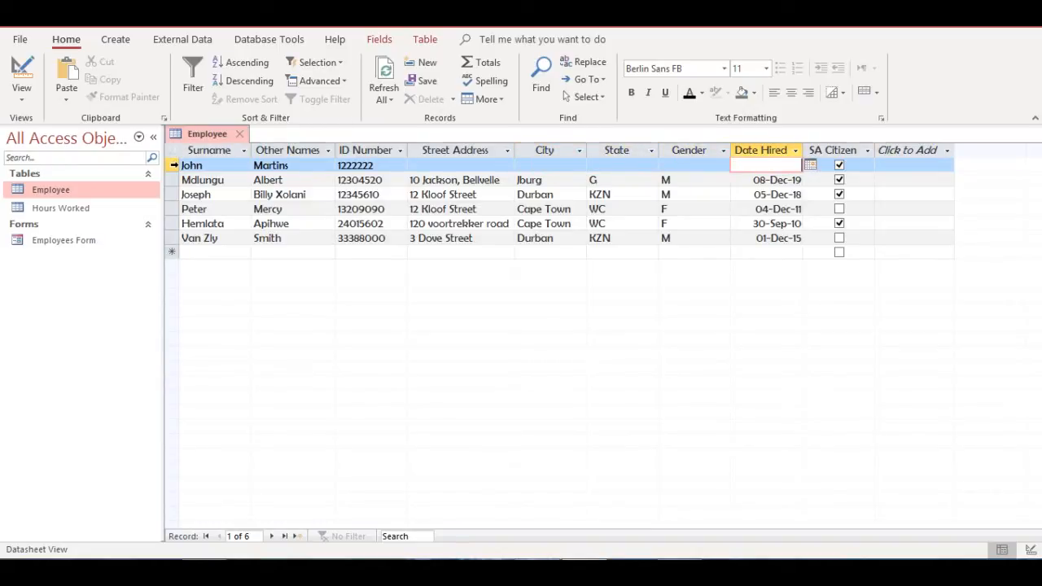
pyautogui.click(173, 166)
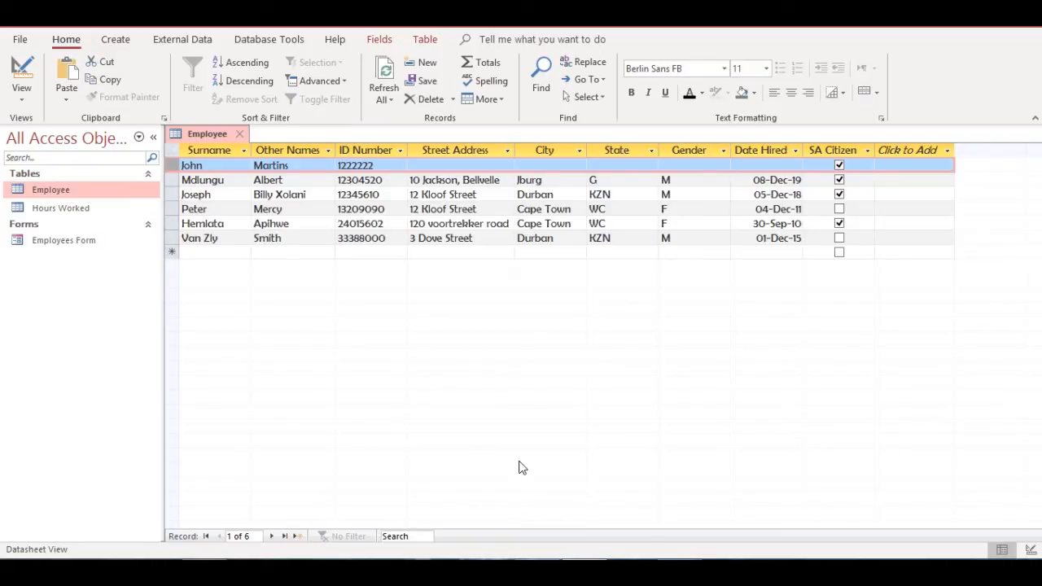
pyautogui.moveTo(457, 27)
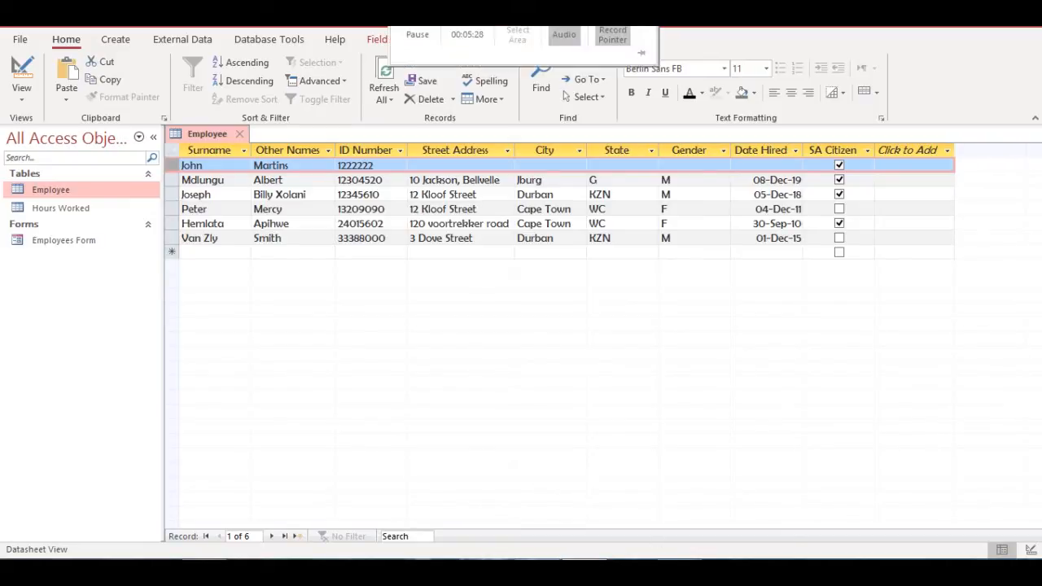